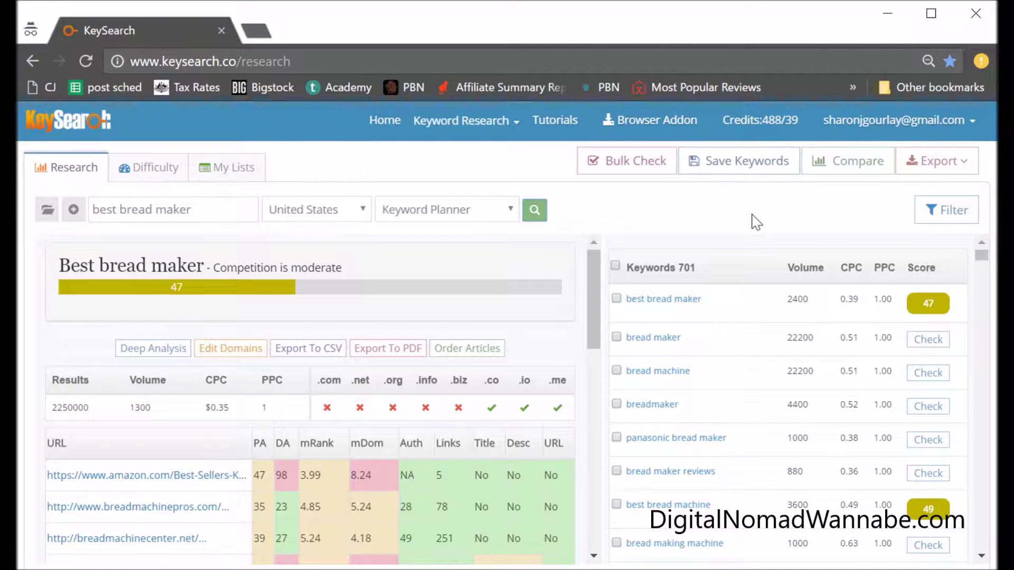
Step: Filter the keywords to those containing 'bread', with 3+ words and volume from 20
left_click(932, 221)
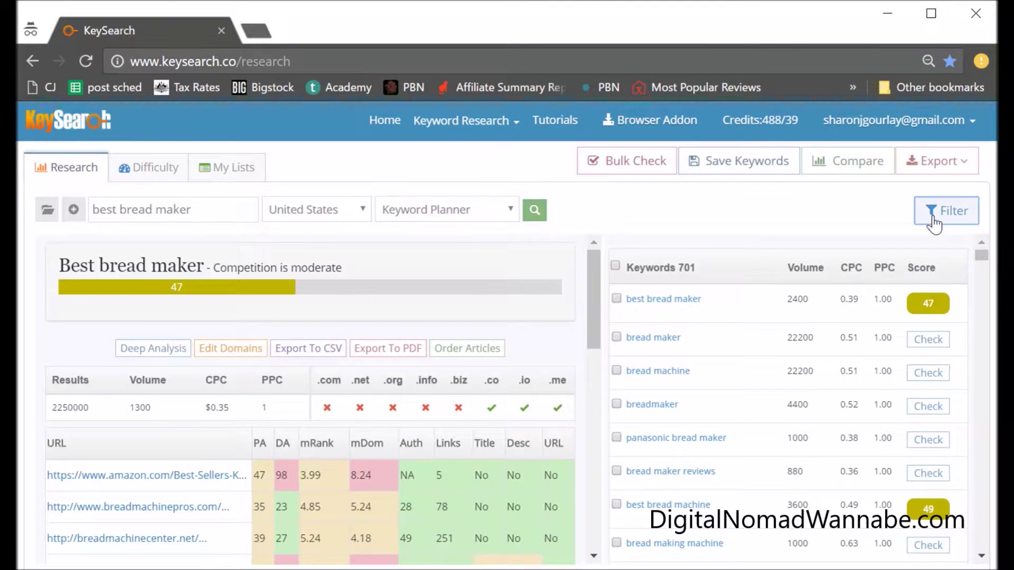
left_click(187, 327)
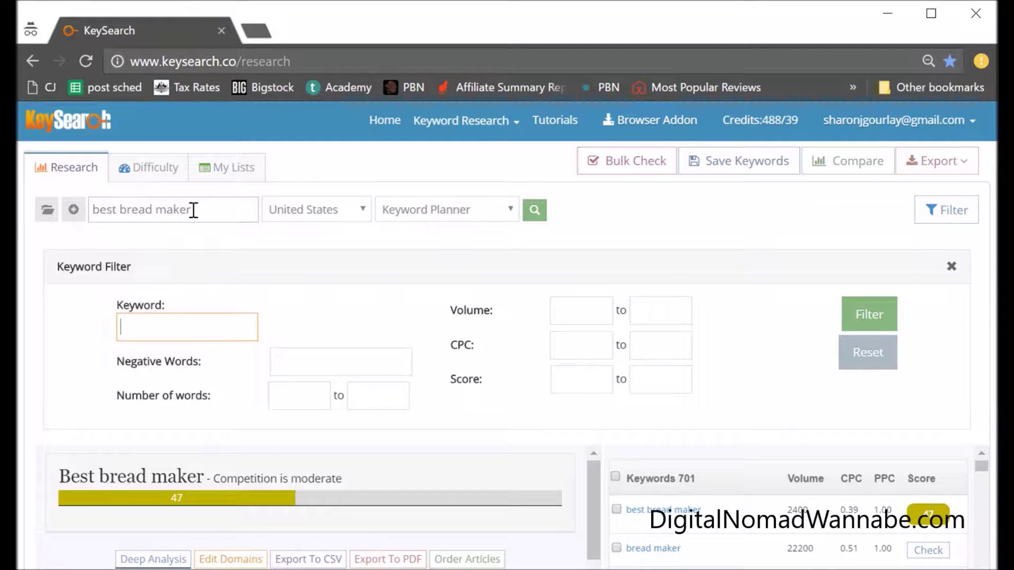
type("bread")
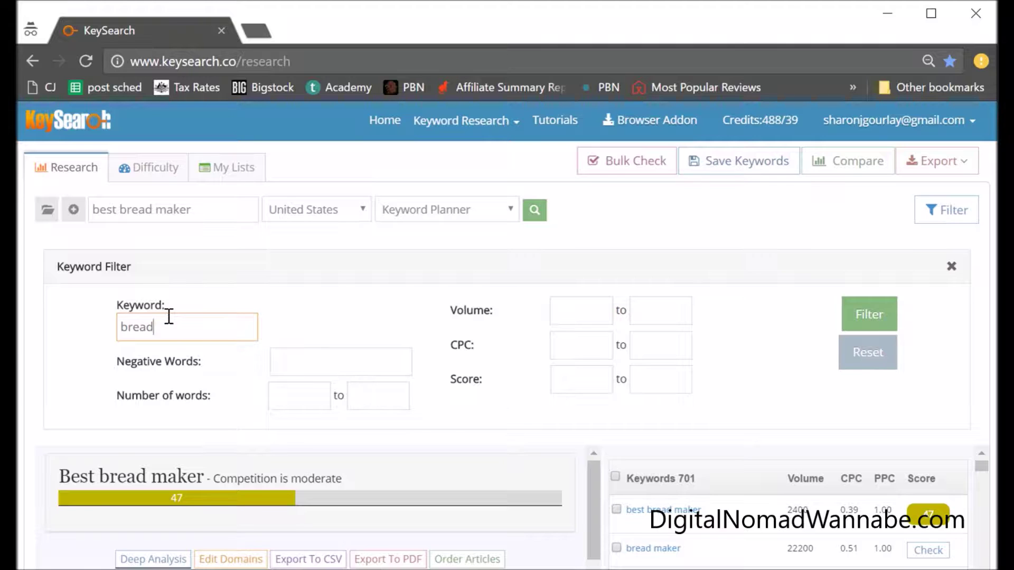
left_click(322, 403)
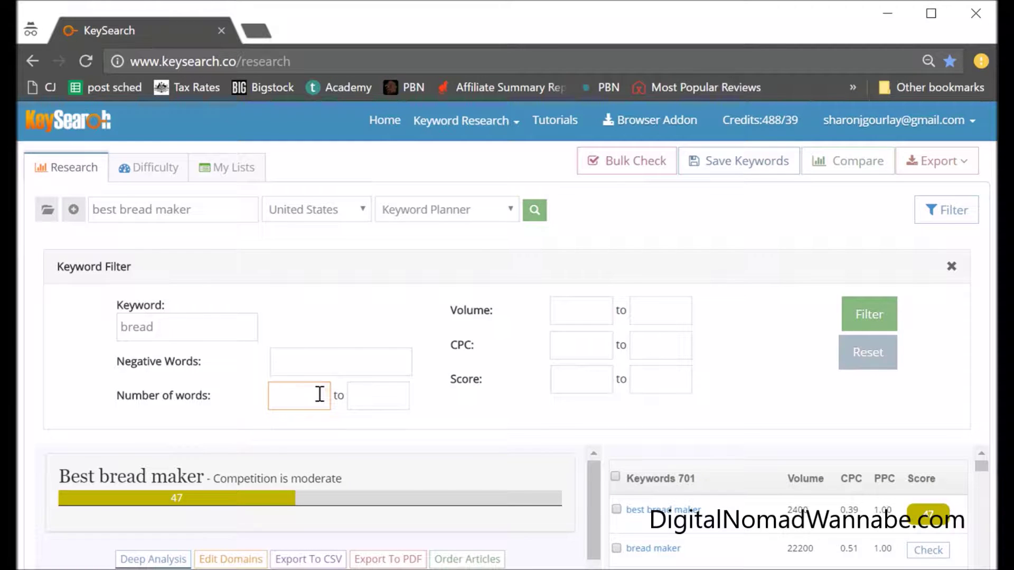
type("3")
left_click(594, 317)
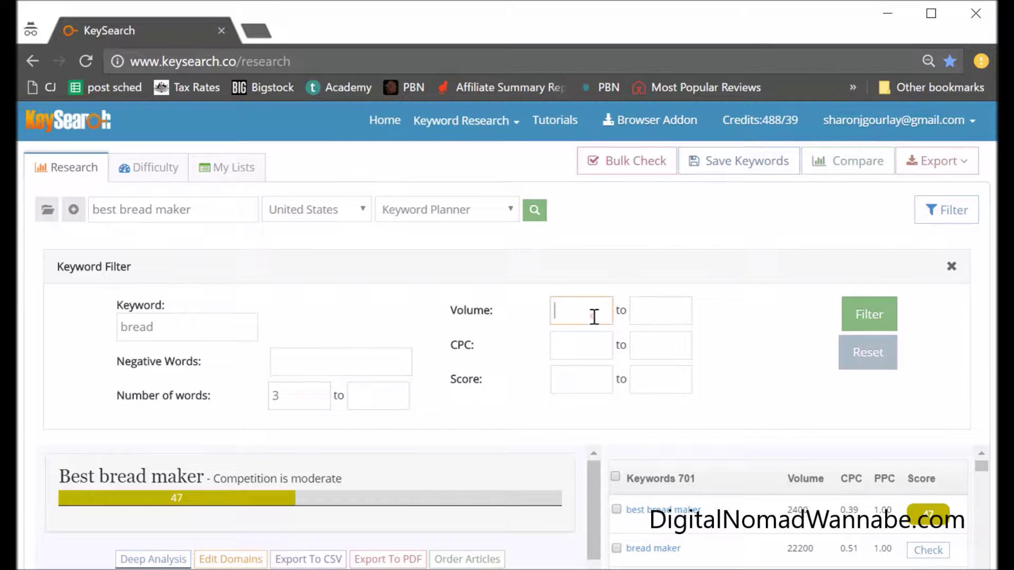
type("20")
left_click(657, 316)
left_click(850, 317)
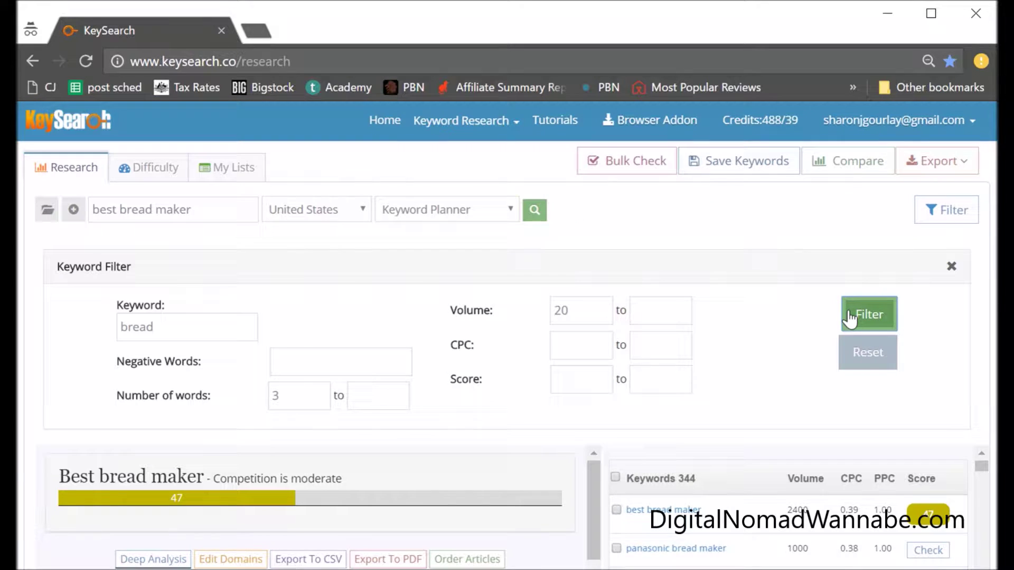
left_click(951, 267)
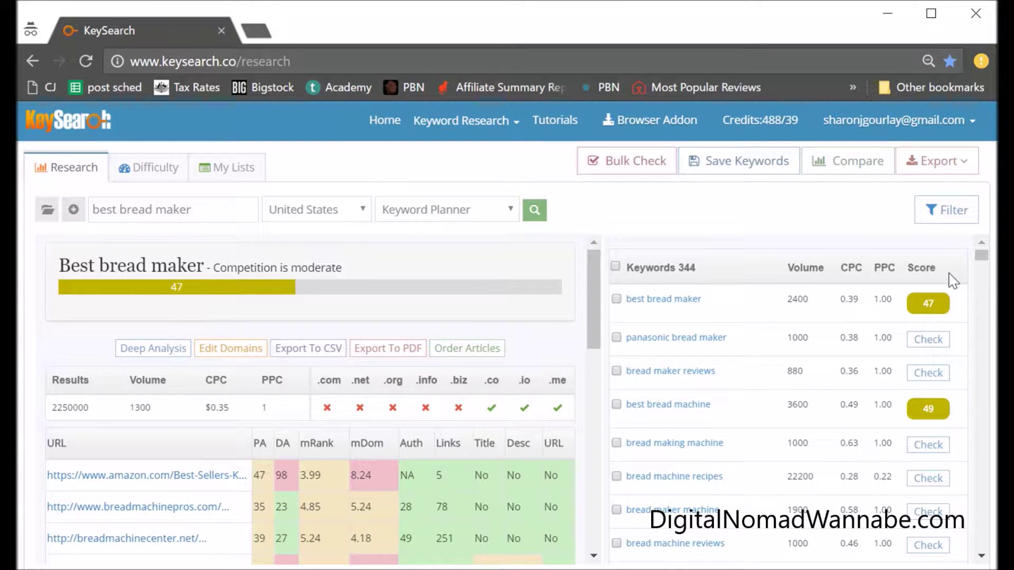
Step: Export the 344 filtered keywords to CSV and open Research (3).csv in Excel
left_click(947, 179)
left_click(829, 202)
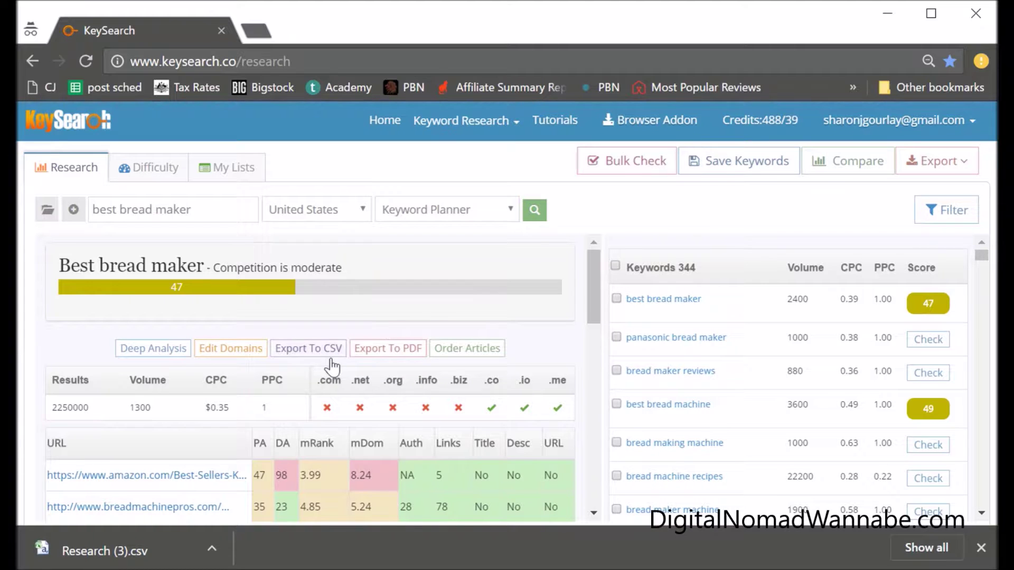
left_click(135, 558)
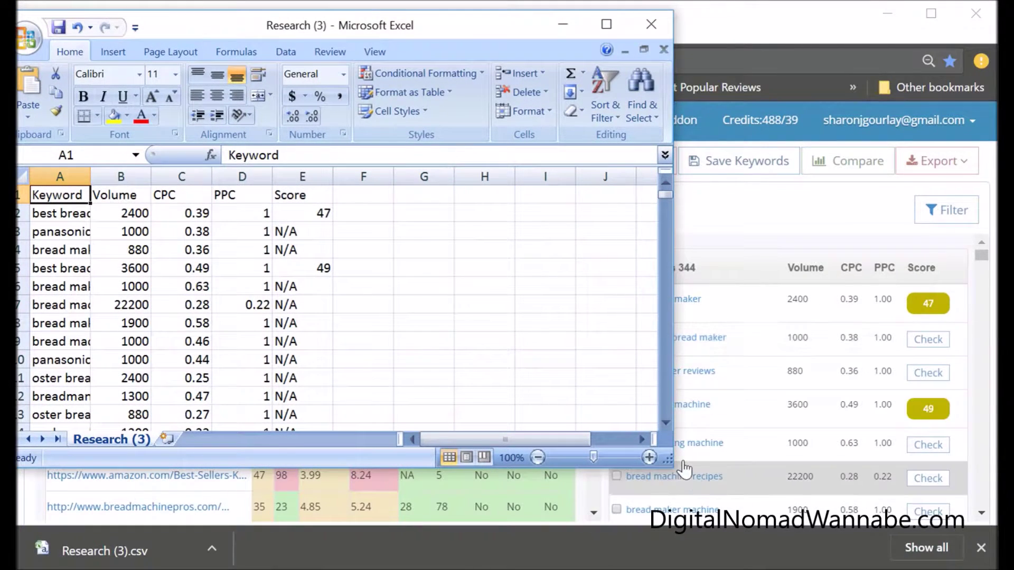
Step: Enlarge the Excel window, clear columns C:E (CPC, PPC, Score) and widen column A
left_click_drag(672, 466, 932, 520)
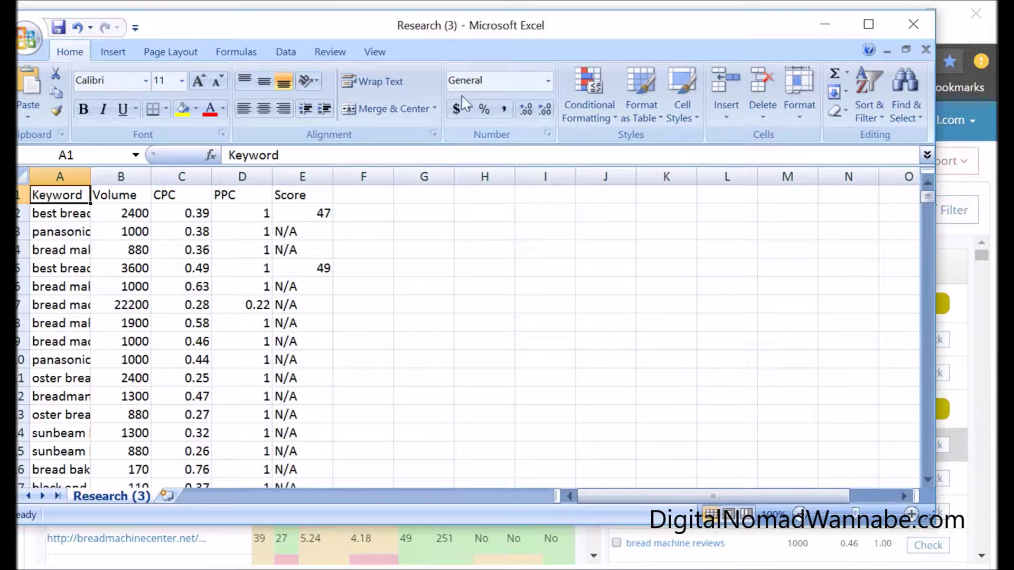
left_click_drag(473, 39, 498, 41)
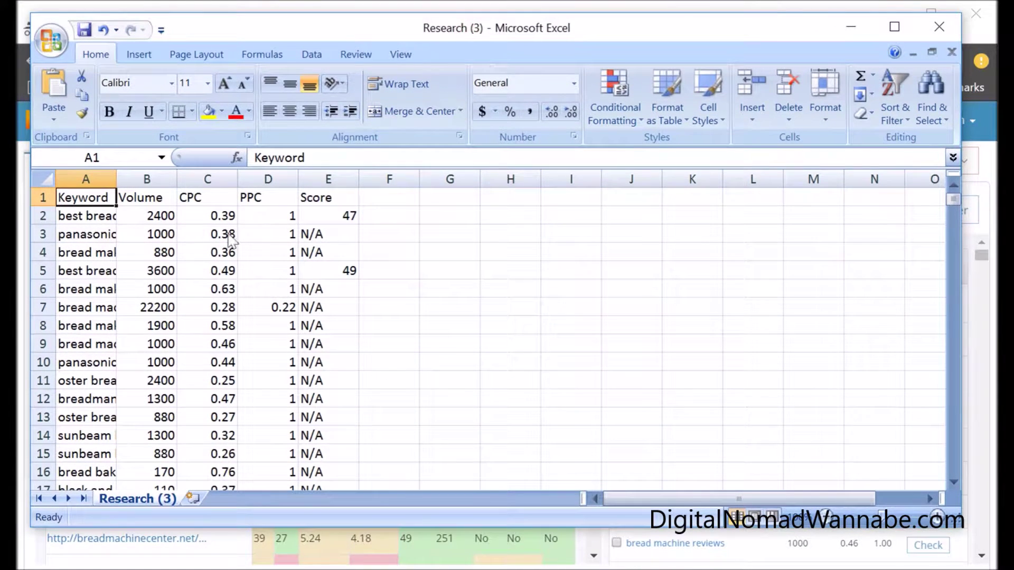
left_click_drag(203, 180, 329, 179)
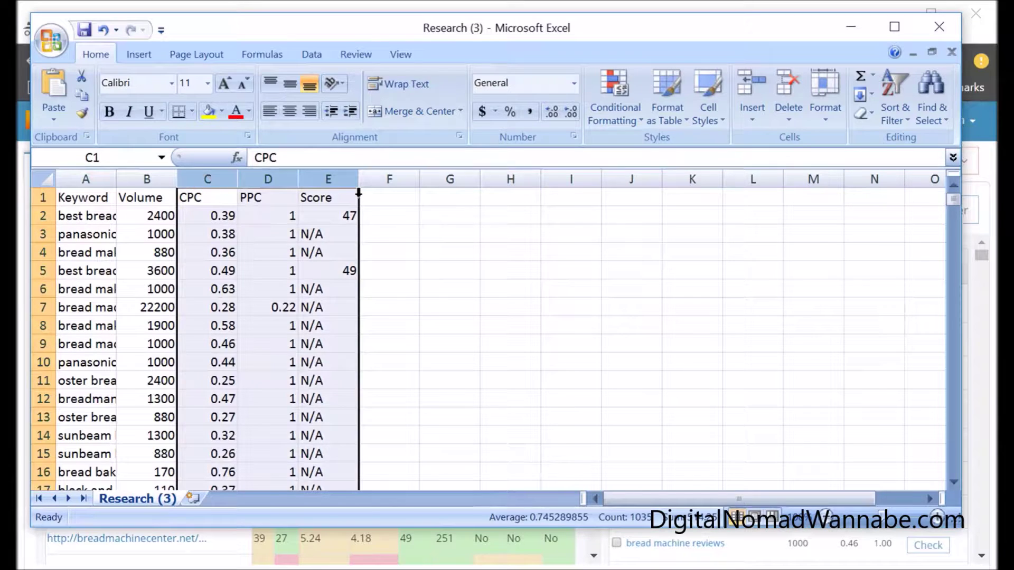
key("Delete")
left_click_drag(115, 179, 271, 179)
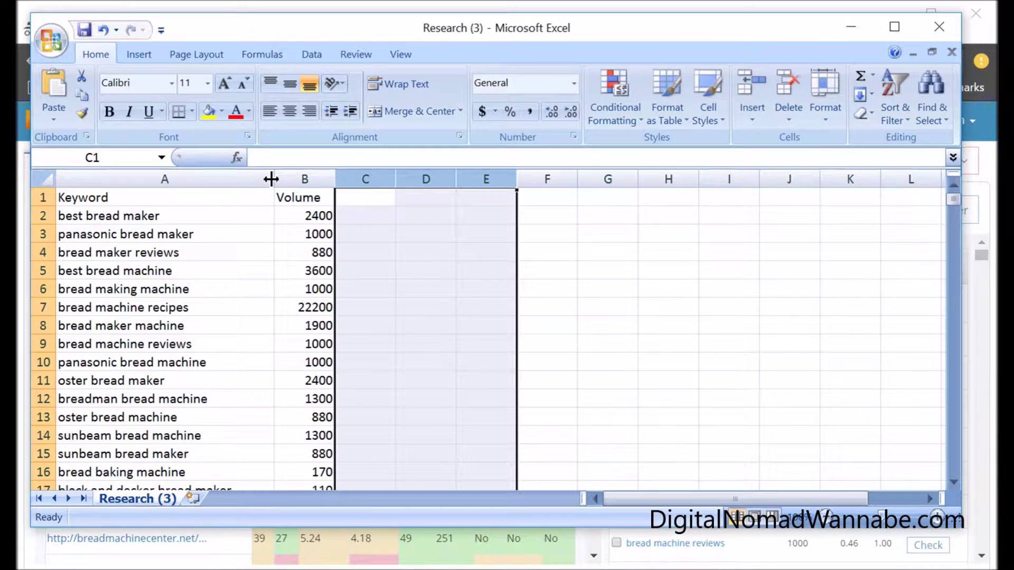
left_click(111, 222)
Step: Move the 'panasonic bread maker' keyword and its volume over to cell E2
key("Down")
key("Down")
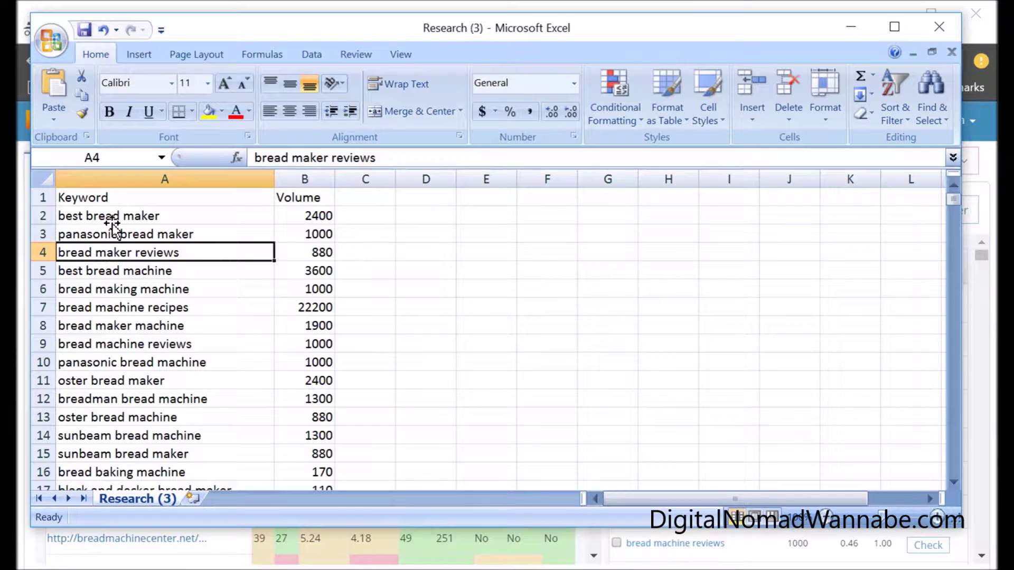
key("Up")
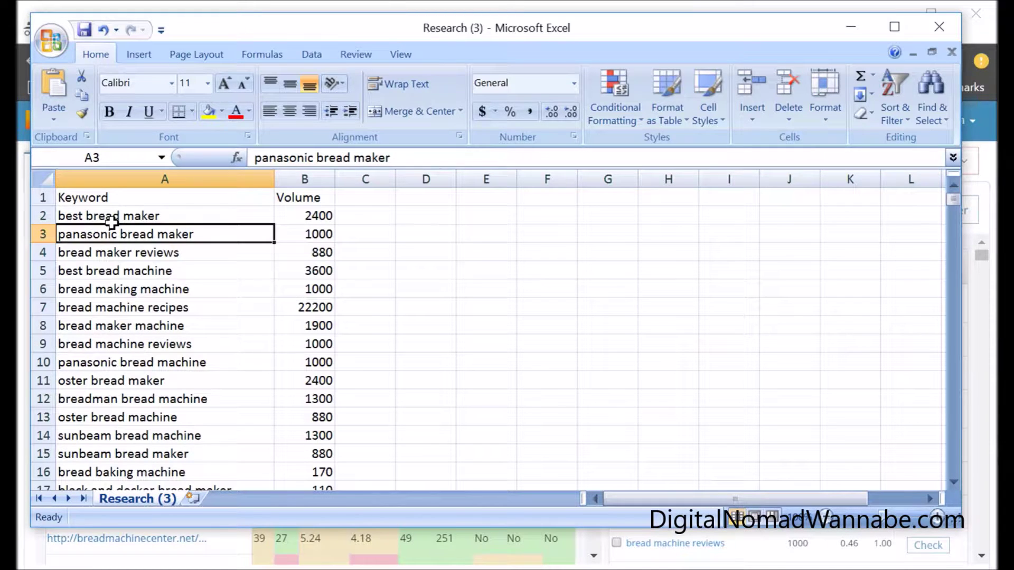
key("shift+Right")
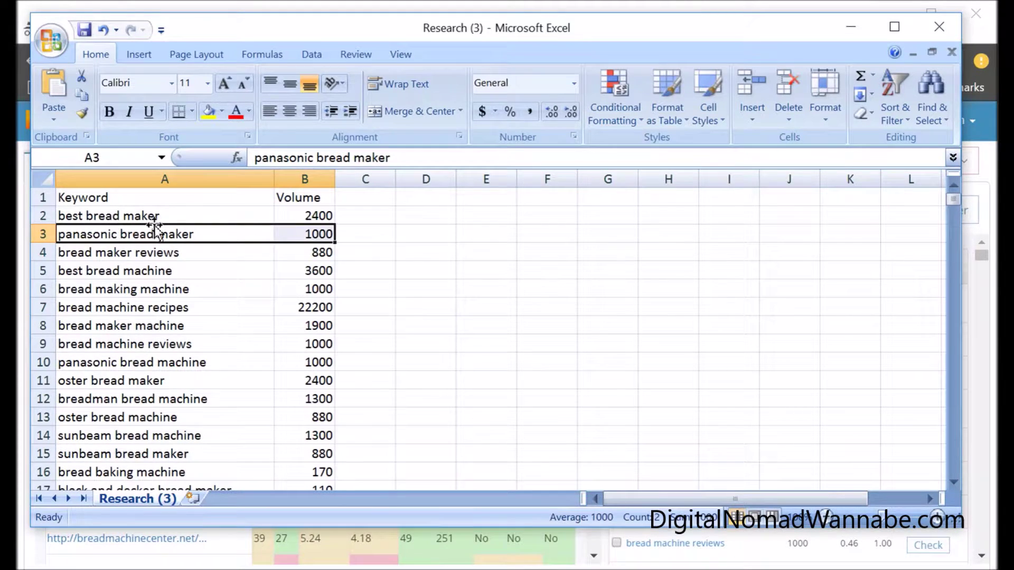
key("ctrl+x")
left_click(483, 217)
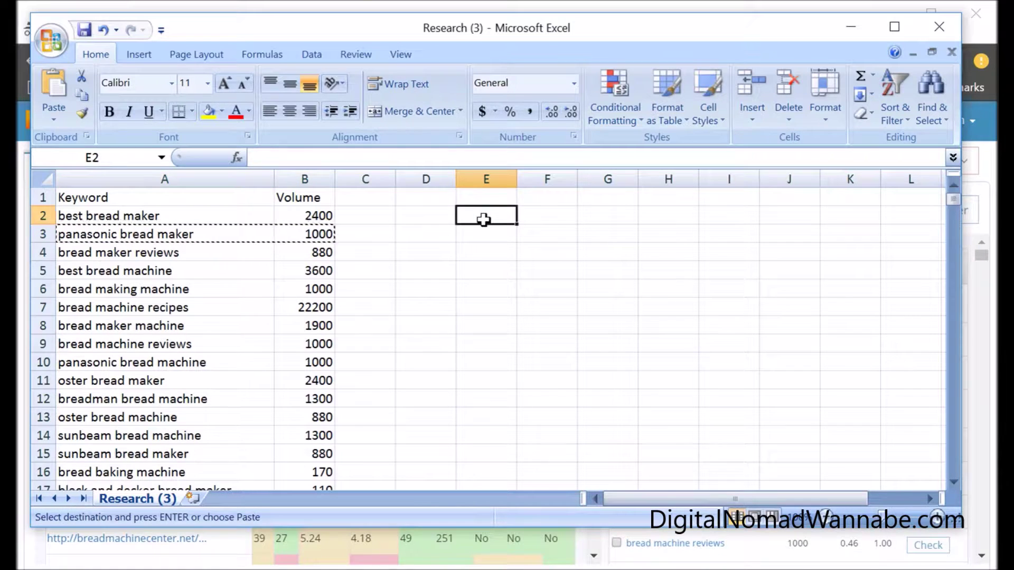
key("ctrl+v")
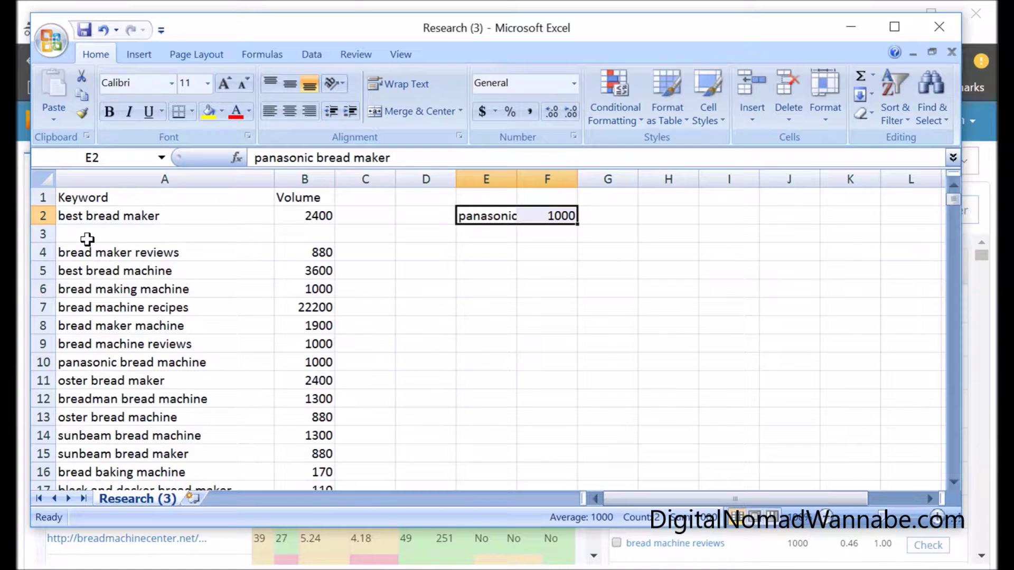
Step: Review the keywords down column A and select row 66, 'bread mix for bread machine'
left_click(192, 398)
key("Down")
key("Down")
key("Down")
key("Down")
key("Down")
key("Down")
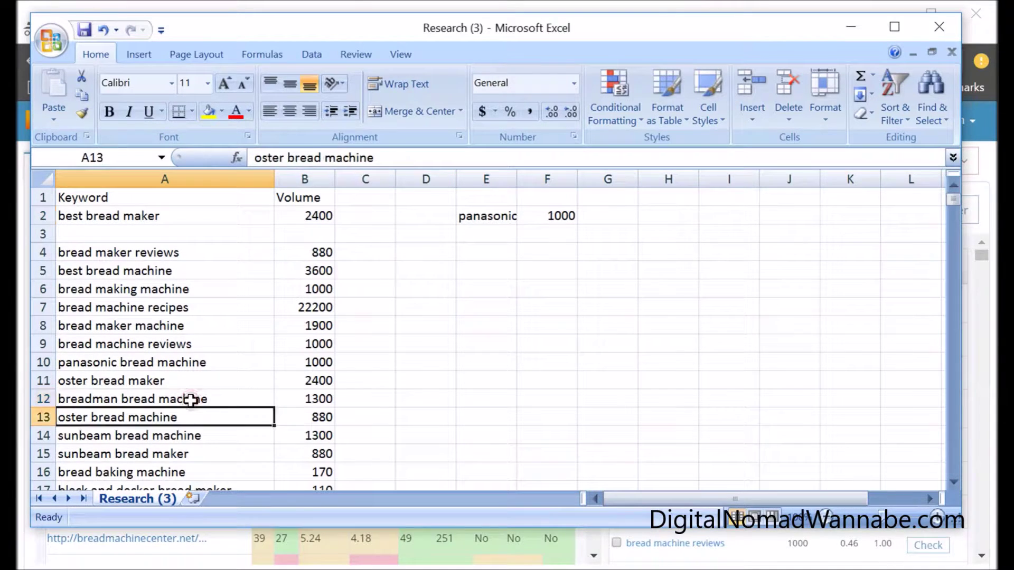
key("Down")
key("Down")
key("Down")
key("Down")
key("Up")
key("Up")
key("Up")
key("Up")
key("Up")
key("Up")
key("Up")
key("Up")
key("Up")
key("Up")
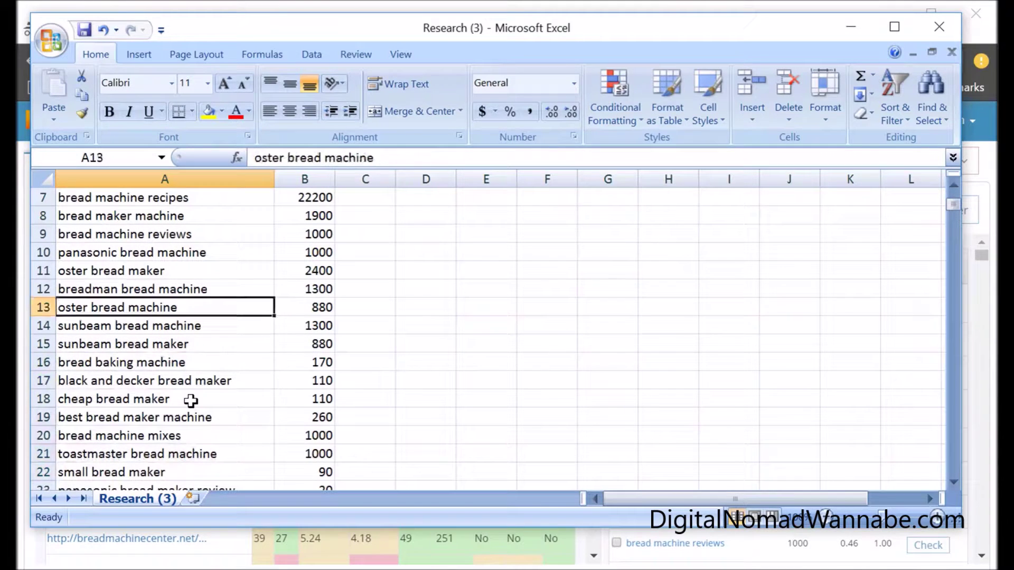
key("Down")
key("Down")
key("Down")
key("Down")
key("Down")
key("Up")
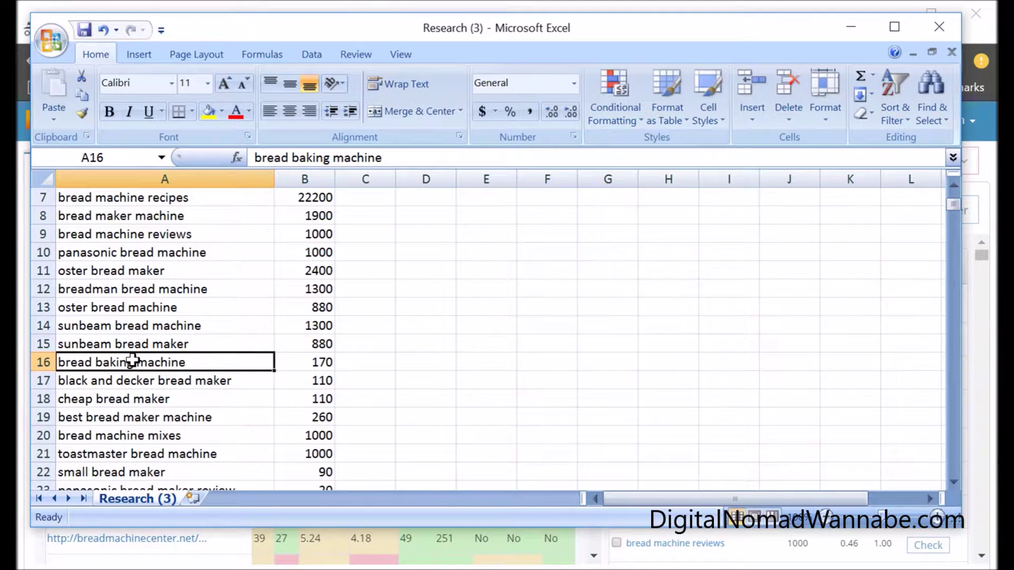
key("Down")
key("Down")
key("Down")
key("Down")
key("Down")
key("Down")
key("Down")
key("Down")
key("Down")
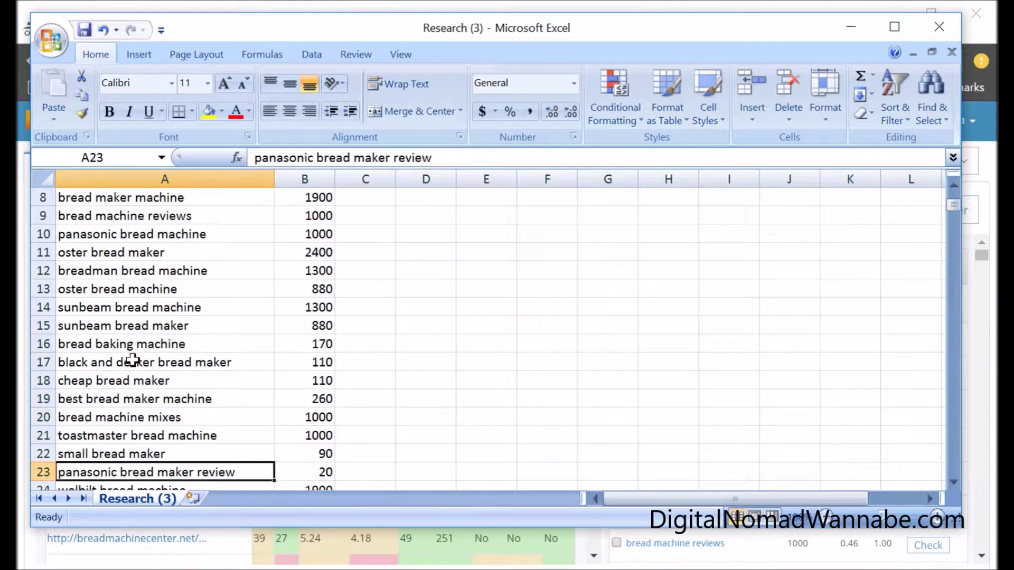
key("Down")
key("Down")
key("Down")
key("Down")
key("Down")
key("Down")
key("Down")
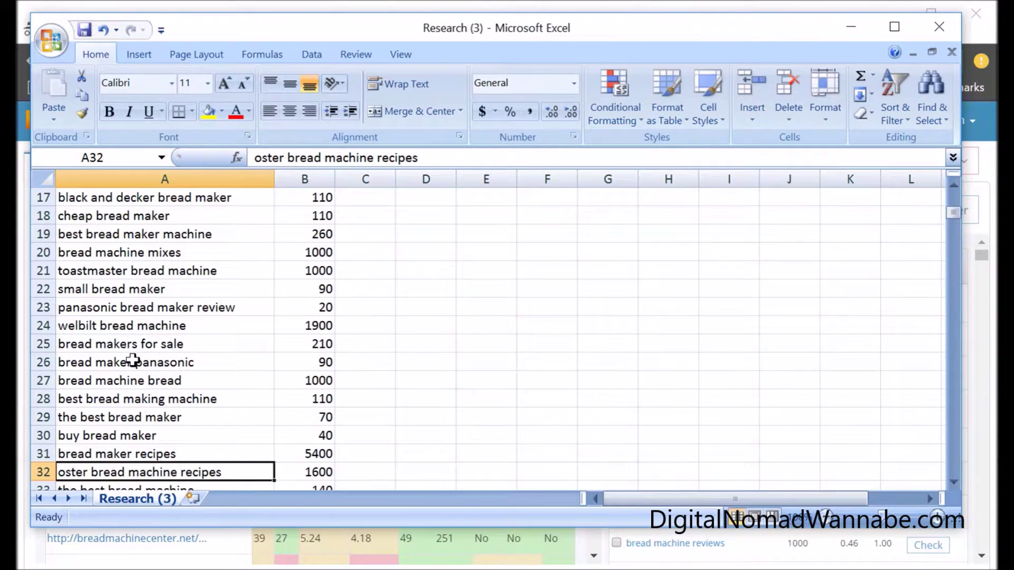
key("Down")
key("Down")
key("Down")
key("Down")
key("Down")
key("Down")
key("Down")
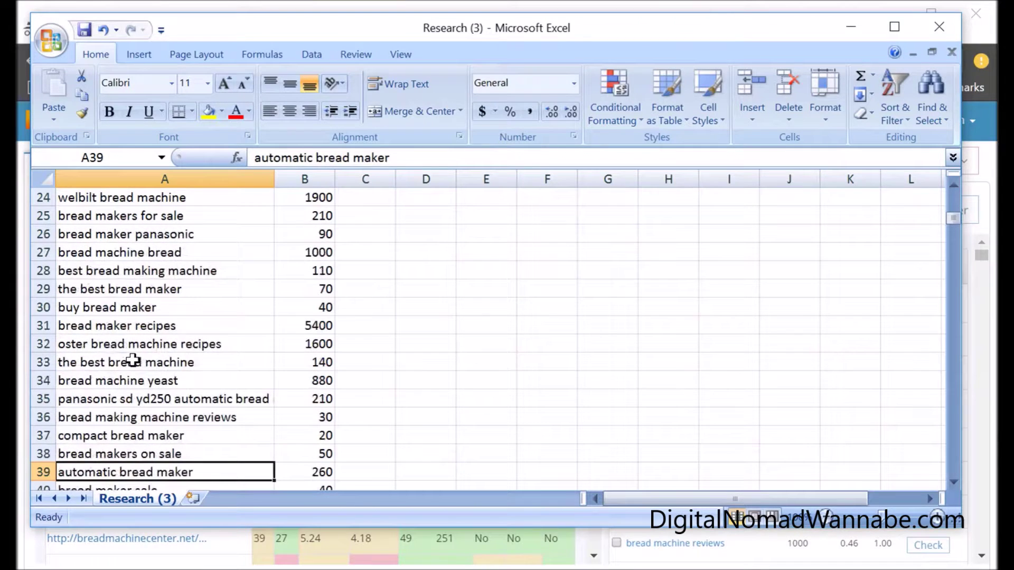
key("Down")
key("Down")
key("Down")
key("Down")
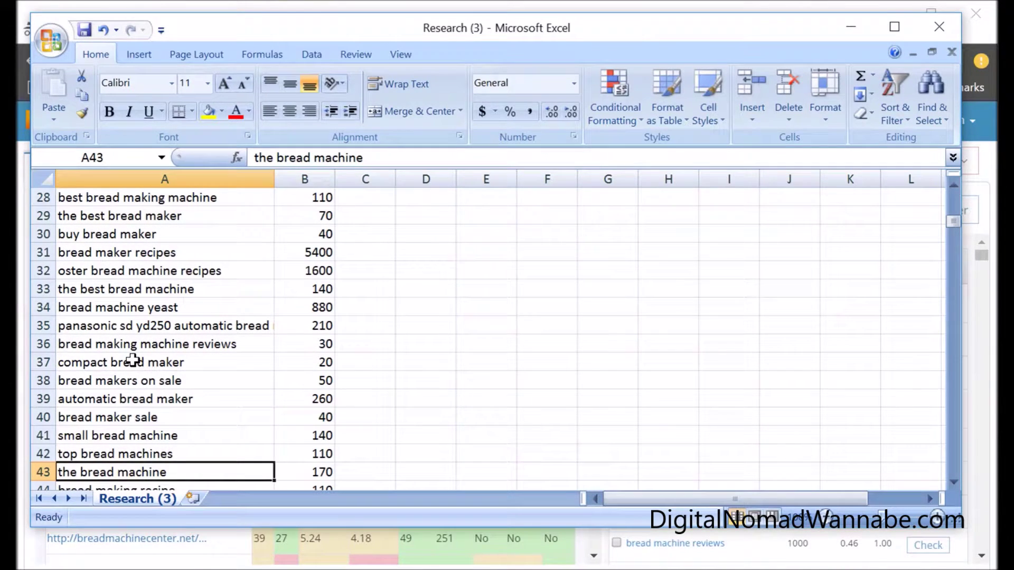
key("Down")
key("Down")
key("Down")
key("Down")
key("Down")
key("Down")
key("Down")
key("Down")
key("Down")
key("Down")
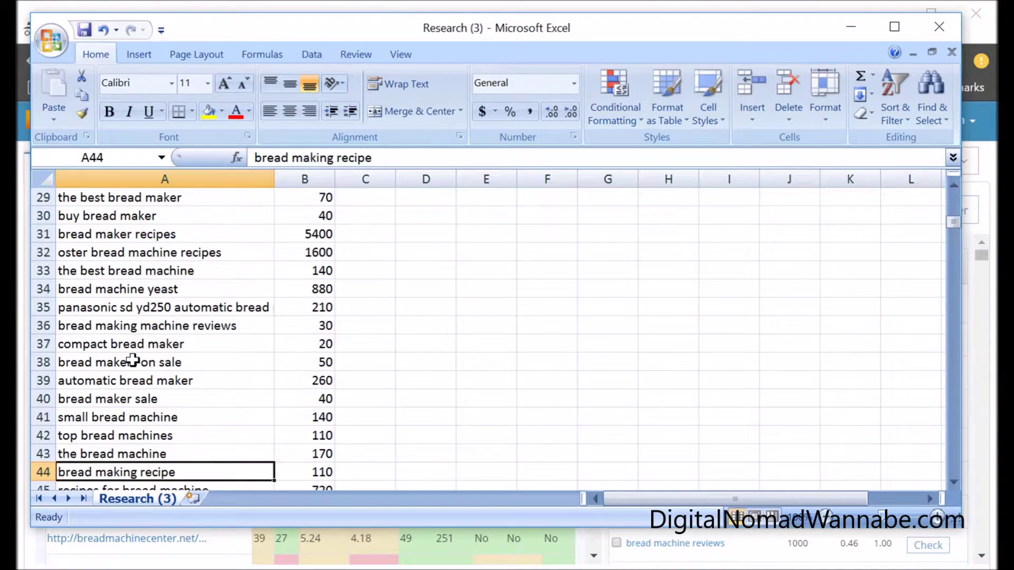
key("Down")
key("Down")
key("Down")
key("Down")
key("Down")
key("Down")
key("Down")
key("Down")
key("Down")
key("Down")
key("Down")
key("Down")
key("Down")
key("Down")
key("Down")
key("Down")
key("Down")
key("Down")
key("Down")
key("Down")
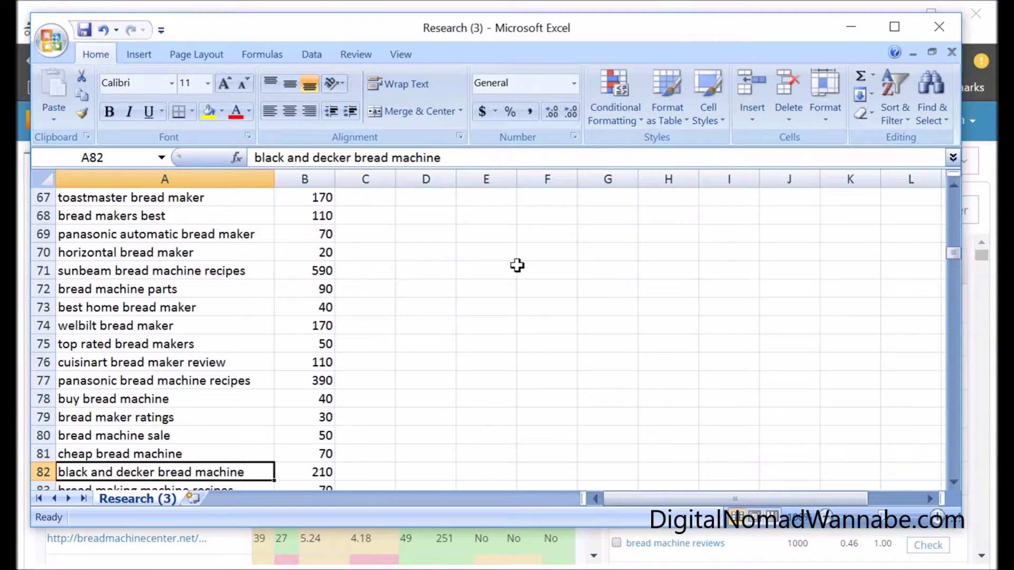
key("Up")
key("Up")
key("Up")
key("Up")
key("Up")
key("Up")
key("Up")
key("Up")
key("Up")
key("Up")
key("Up")
key("Up")
key("Up")
key("Up")
key("Up")
key("Up")
key("Up")
key("Up")
key("Up")
key("Up")
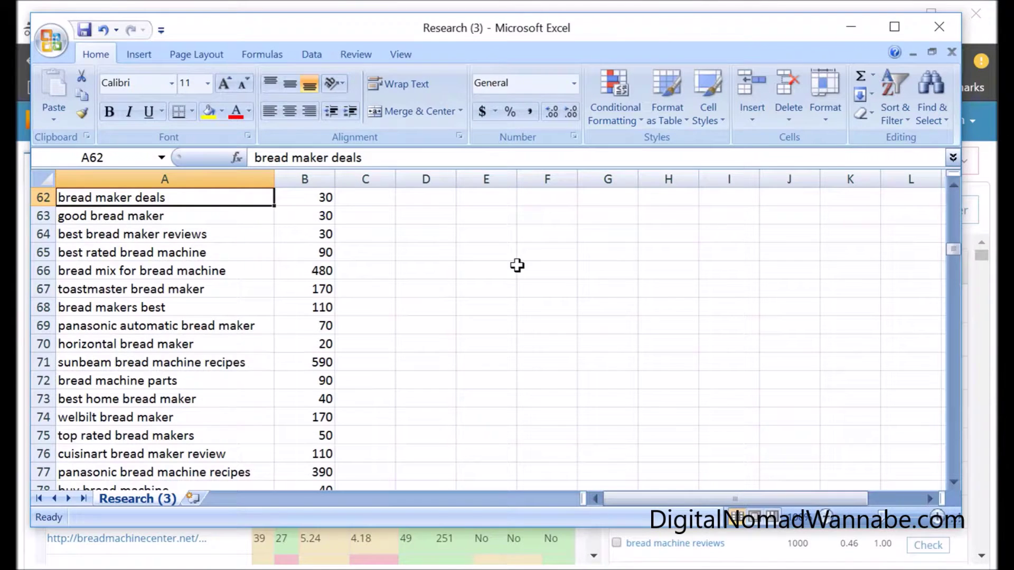
key("Down")
key("Down")
key("Down")
key("Down")
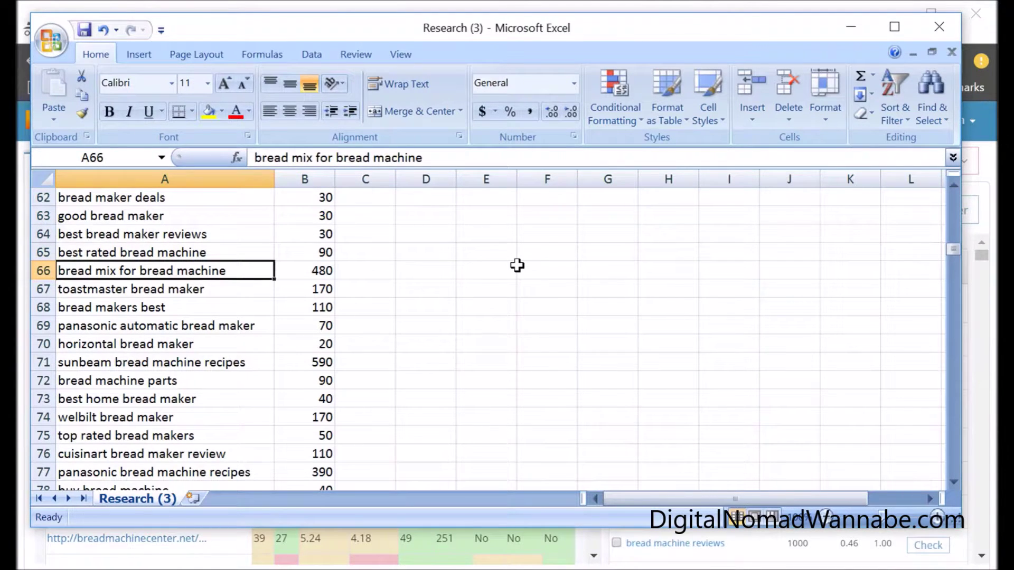
left_click(43, 271)
Step: Delete row 66 ('bread mix for bread machine') and return to the top of the sheet
right_click(45, 271)
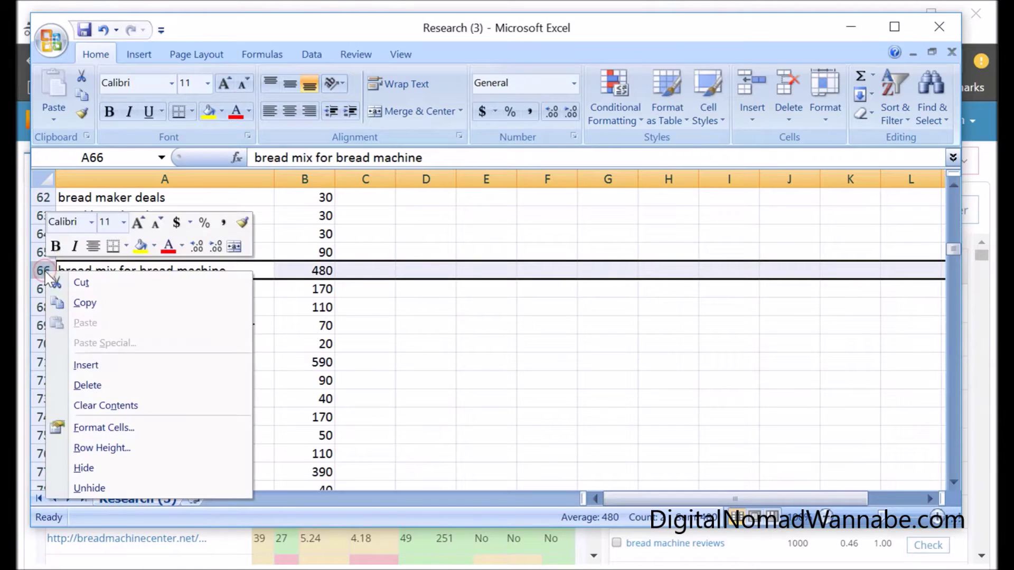
left_click(156, 385)
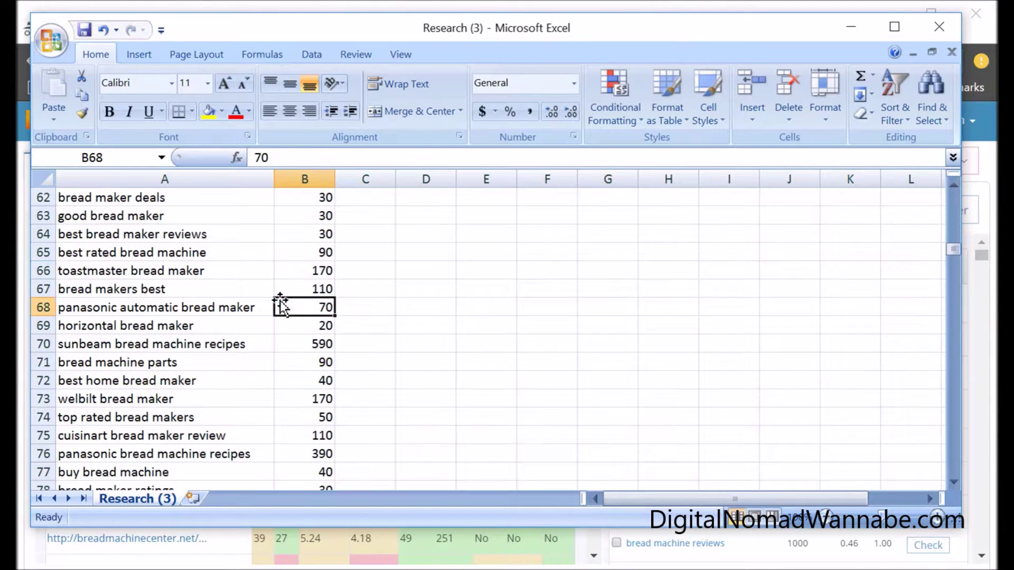
key("Up")
key("Up")
key("Up")
key("Up")
key("Up")
key("Up")
key("Up")
key("Up")
key("Up")
key("Up")
key("Up")
key("Up")
key("Up")
key("Up")
key("Up")
key("Up")
key("Up")
key("Up")
key("Up")
key("Up")
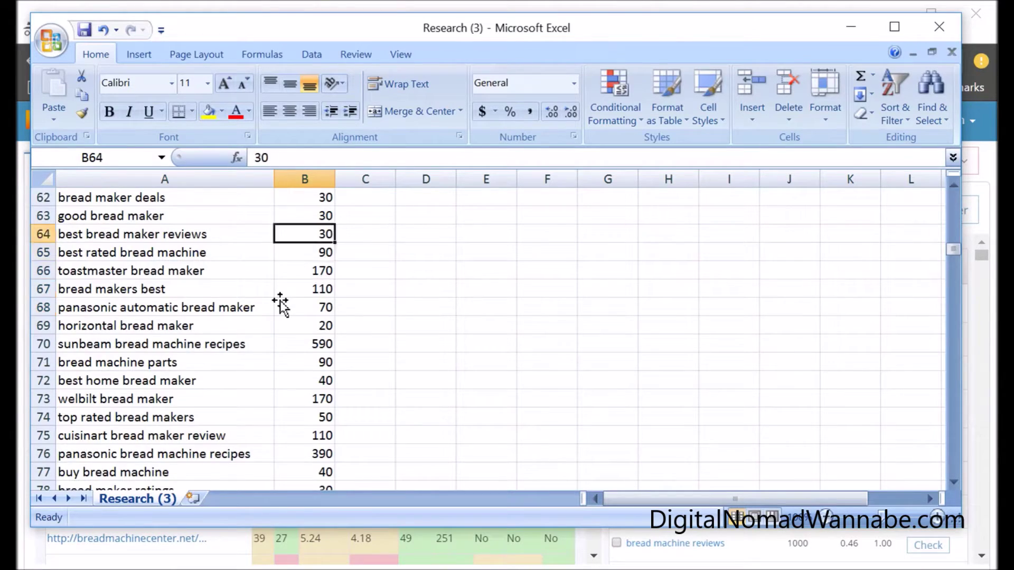
key("Up")
key("Up")
key("Up")
key("Up")
key("Up")
key("Up")
key("Up")
key("Up")
key("Up")
key("Up")
key("Up")
key("Up")
key("Up")
key("Up")
key("Up")
key("Up")
key("Up")
key("Up")
key("Up")
key("Up")
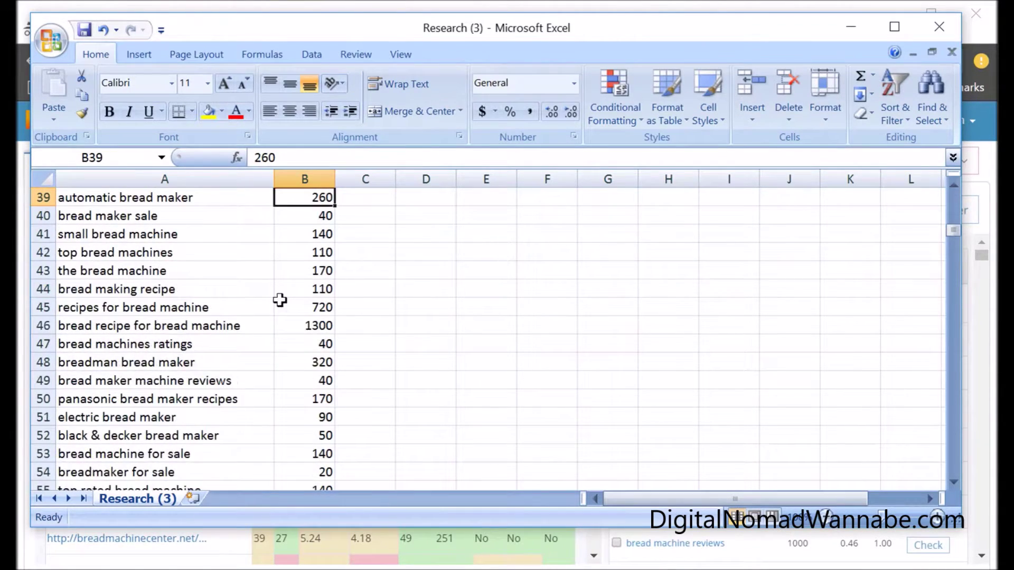
key("Up")
key("Up")
key("Up")
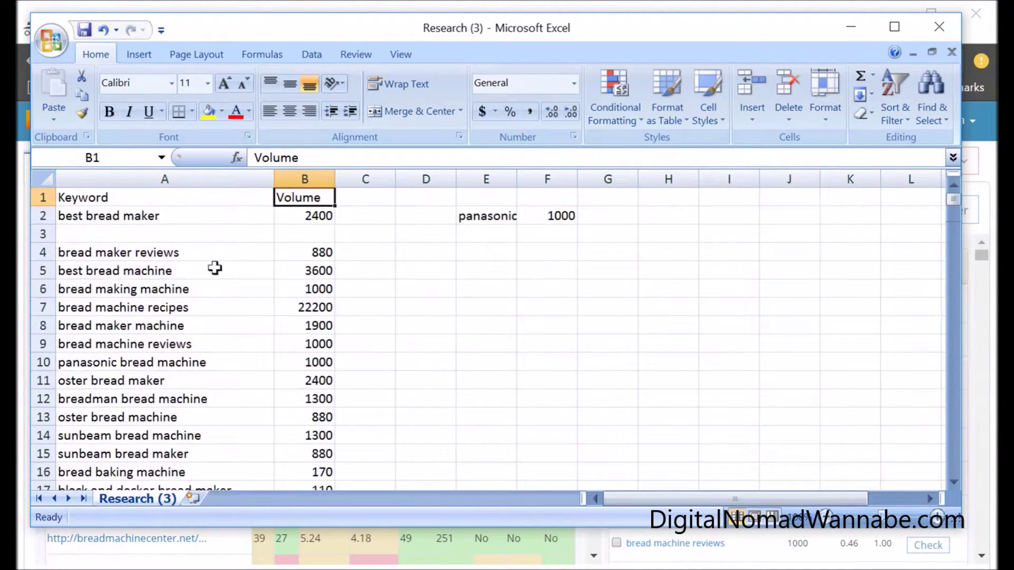
Step: Delete the empty row 3 and select the Volume header cell
left_click(40, 233)
right_click(39, 232)
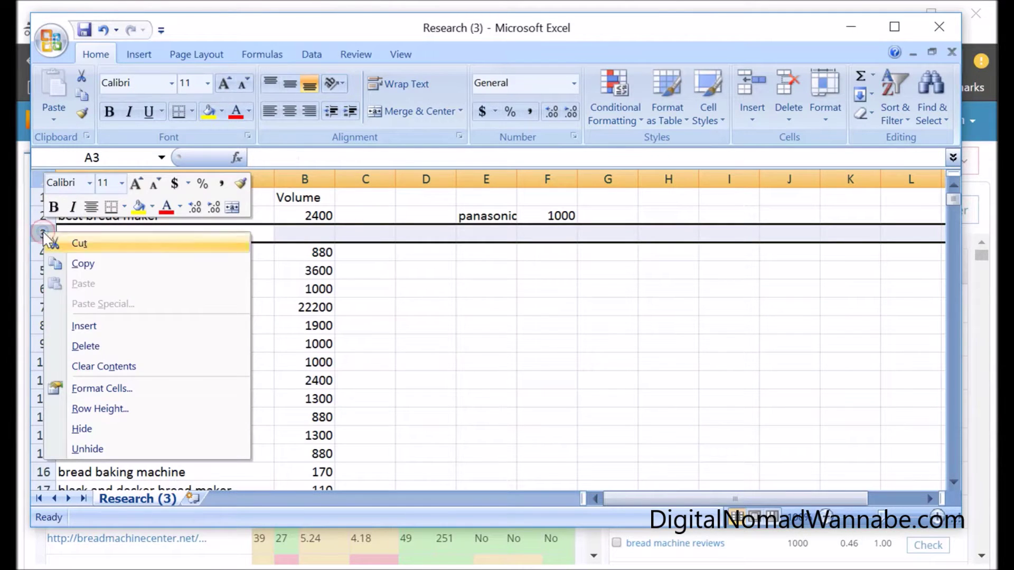
left_click(70, 346)
left_click(310, 199)
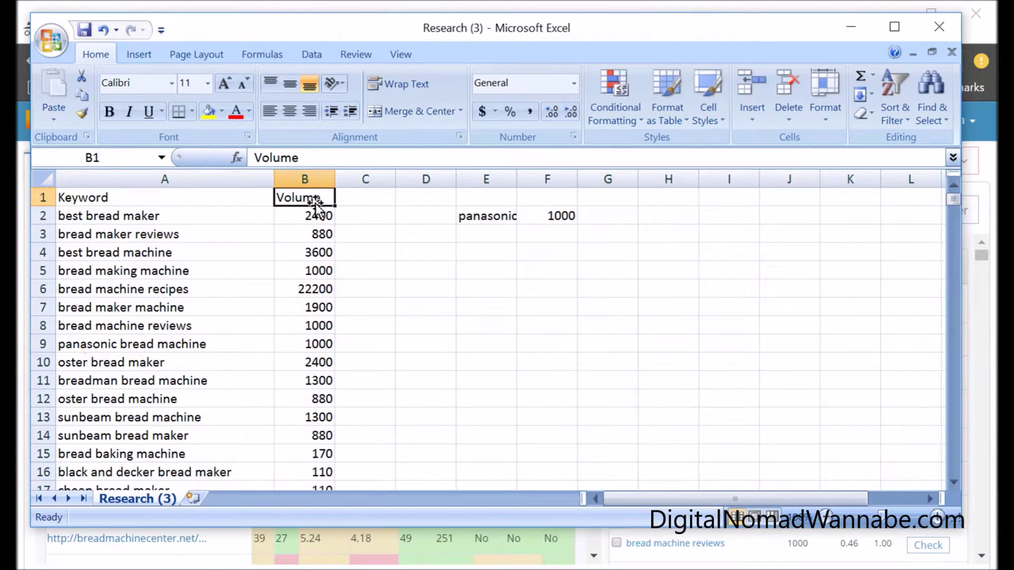
left_click(313, 55)
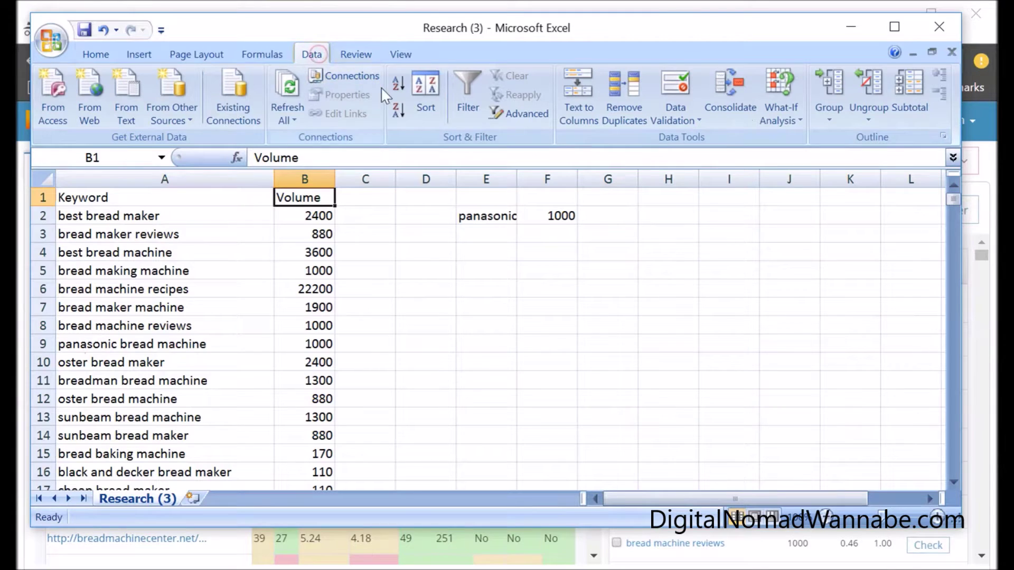
Step: Sort by Volume largest first and clear the 'bread machine recipes' and 'bread maker recipes' keywords
left_click(399, 111)
left_click(248, 241)
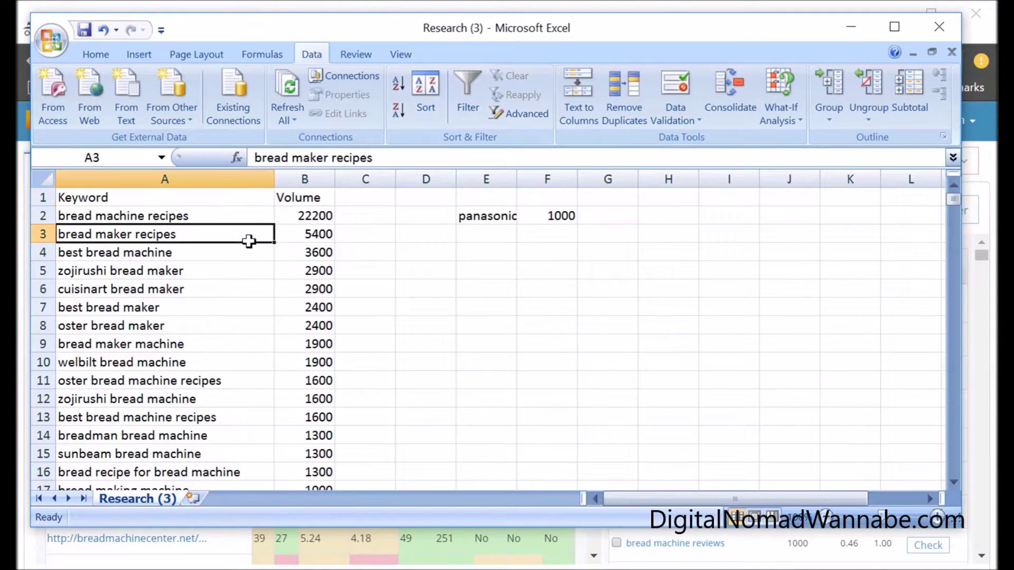
left_click(205, 215)
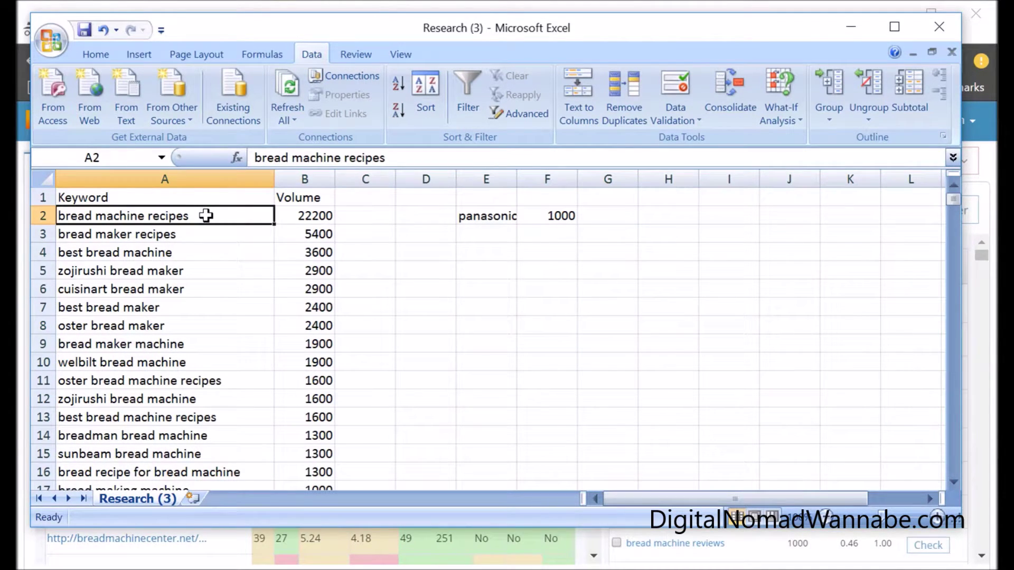
key("shift+Down")
key("Delete")
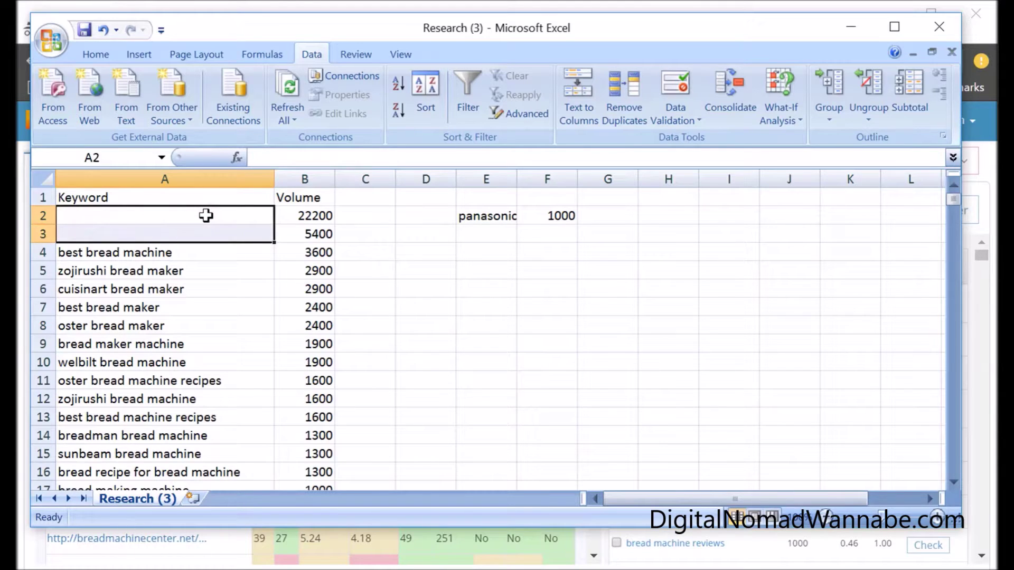
key("Down")
key("Down")
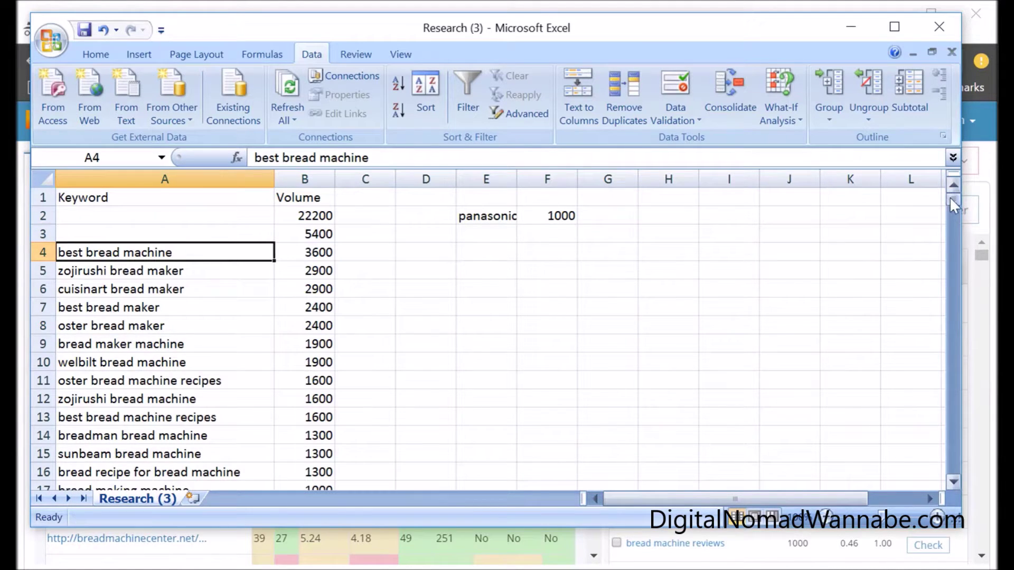
Step: Scroll through the sorted keyword list to the bottom and back to the top
left_click_drag(950, 196, 955, 468)
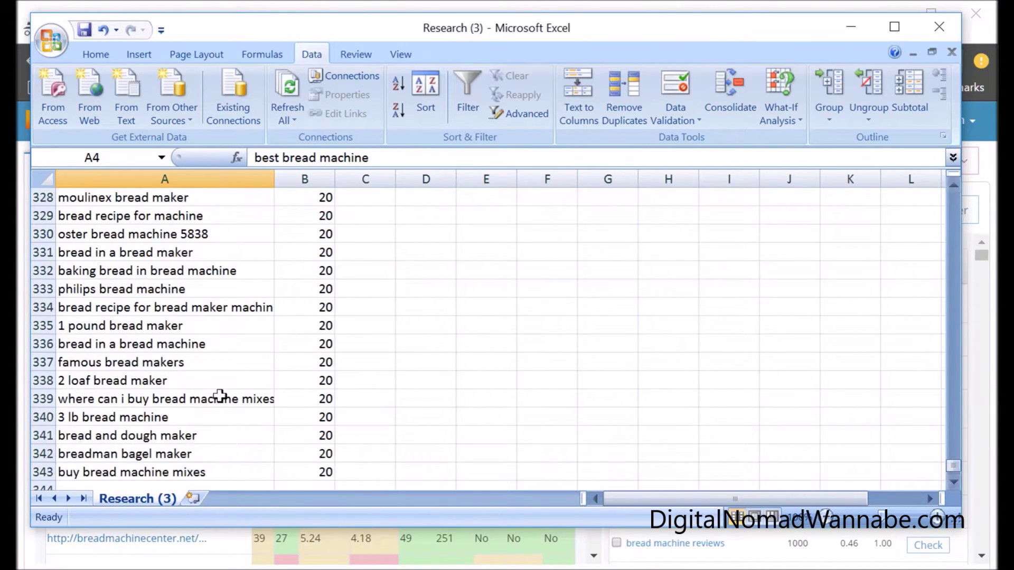
left_click(216, 449)
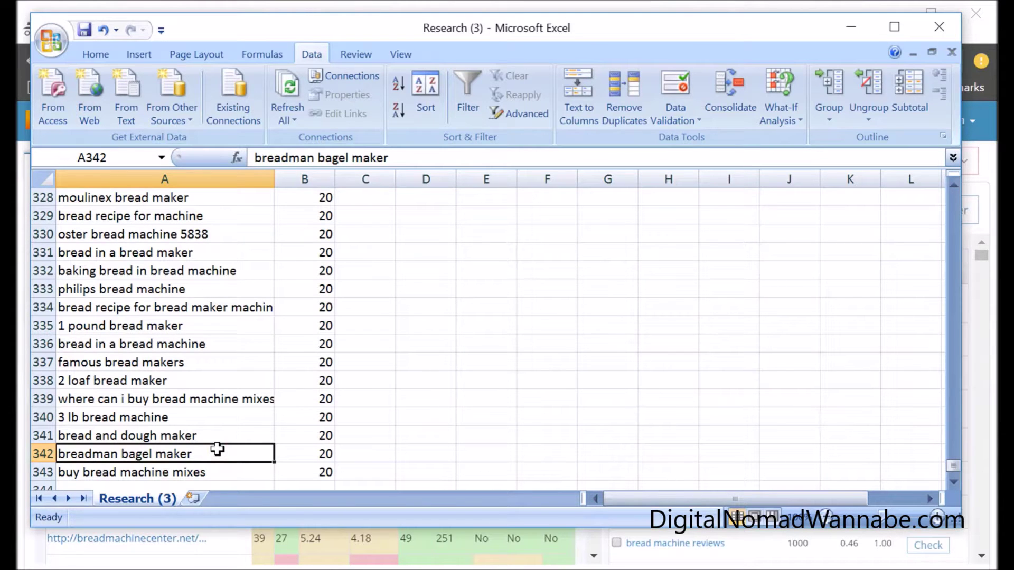
key("Up")
key("Up")
key("Up")
key("Up")
key("Up")
key("Up")
key("Up")
key("Up")
key("Up")
key("Up")
key("Up")
key("Up")
key("Up")
key("Up")
key("Up")
key("Up")
key("Up")
key("Up")
key("Up")
key("Up")
key("Up")
key("Up")
key("Up")
key("Up")
key("Up")
key("Up")
key("Up")
key("Up")
key("Up")
key("Up")
key("Up")
key("Up")
key("Up")
key("Up")
key("Up")
key("Up")
key("Up")
key("Up")
key("Up")
key("Up")
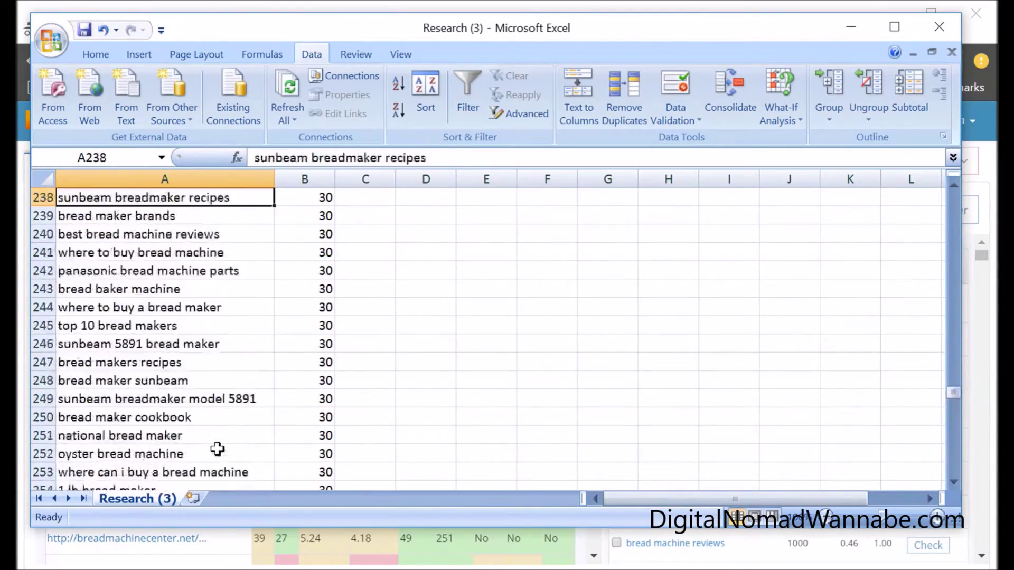
key("Up")
key("Up")
key("Up")
key("Up")
key("Up")
key("Up")
key("Up")
key("Up")
key("Up")
key("Up")
key("Up")
key("Up")
key("Up")
key("Up")
key("Up")
key("Up")
key("Up")
key("Up")
key("Up")
key("Up")
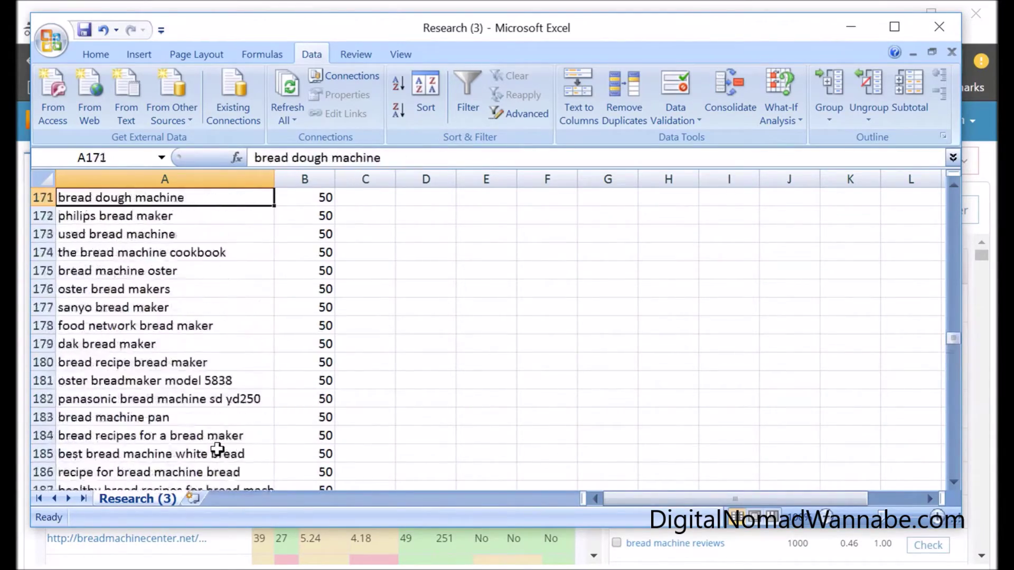
key("Up")
key("Up")
key("Up")
key("Up")
key("Up")
key("Up")
key("Up")
key("Up")
key("Up")
key("Up")
key("Up")
key("Up")
key("Up")
key("Up")
key("Up")
key("Up")
key("Up")
key("Up")
key("Up")
key("Up")
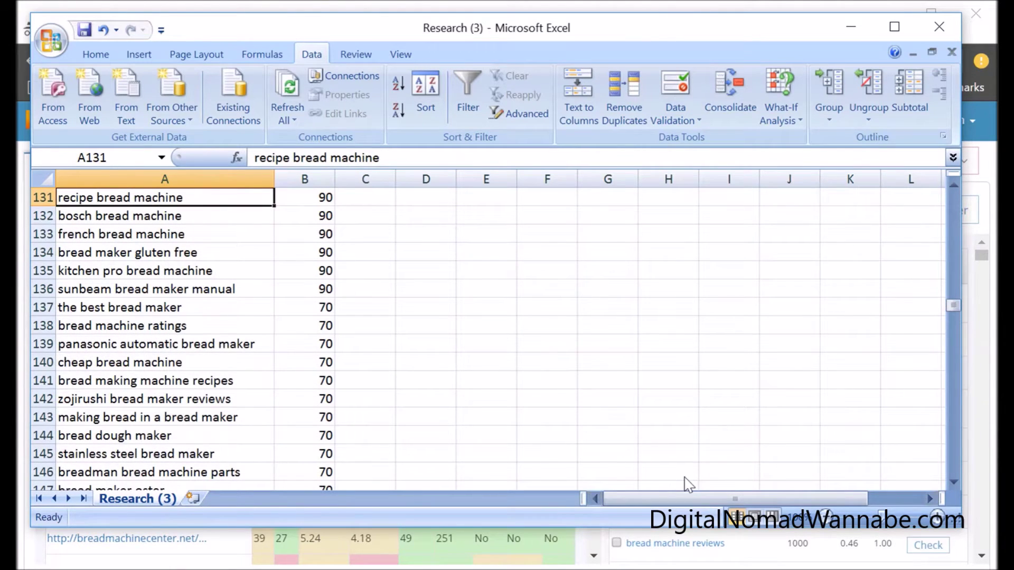
left_click_drag(953, 307, 951, 197)
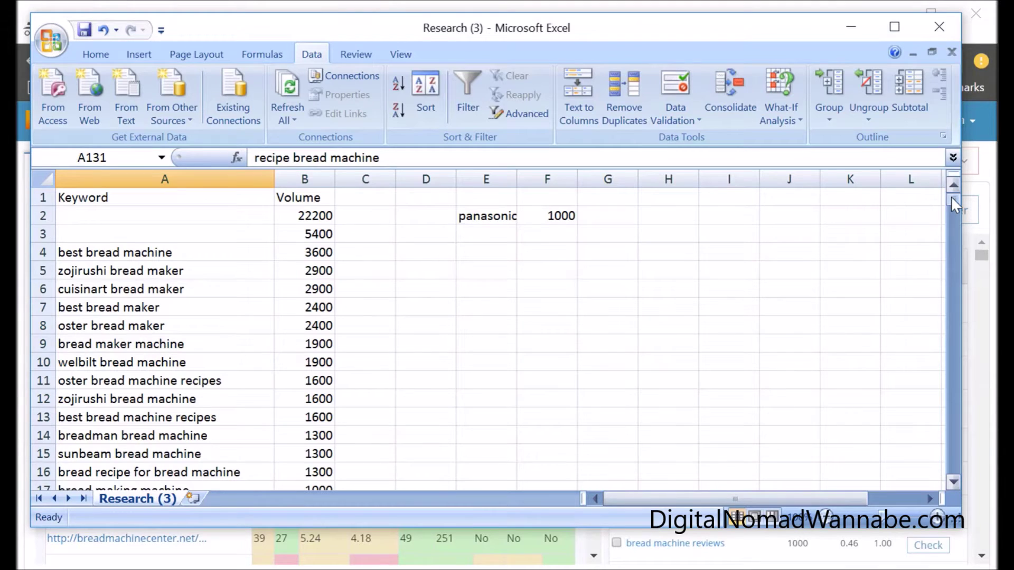